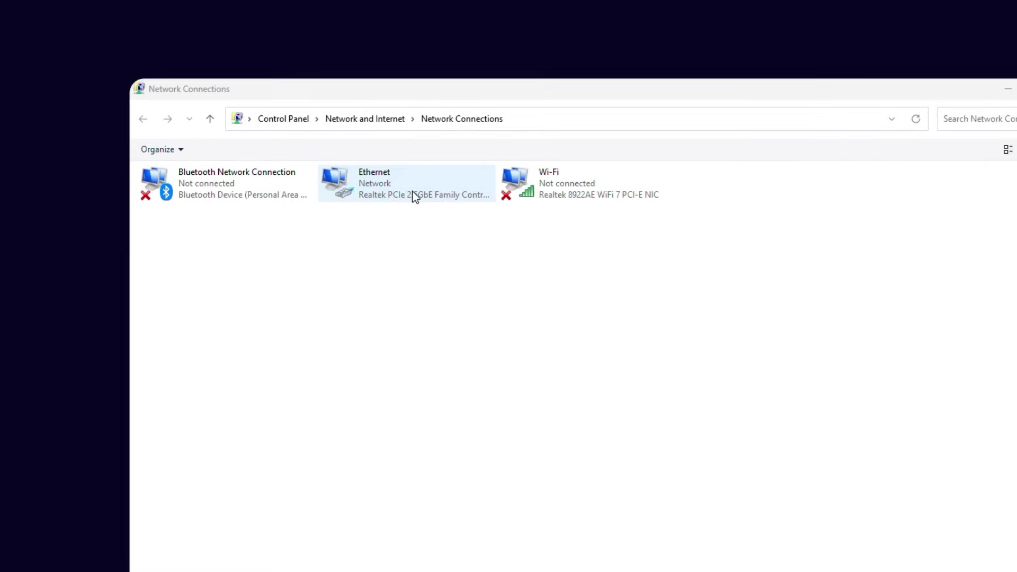
Open the Sharing tab in the Ethernet connection's Properties.
left_click(413, 191)
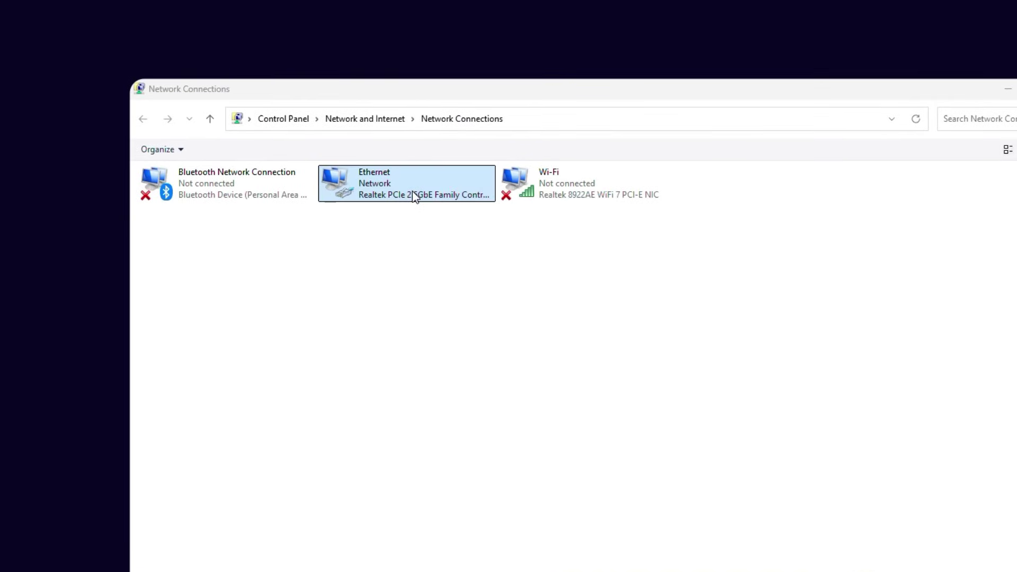
right_click(413, 191)
left_click(457, 325)
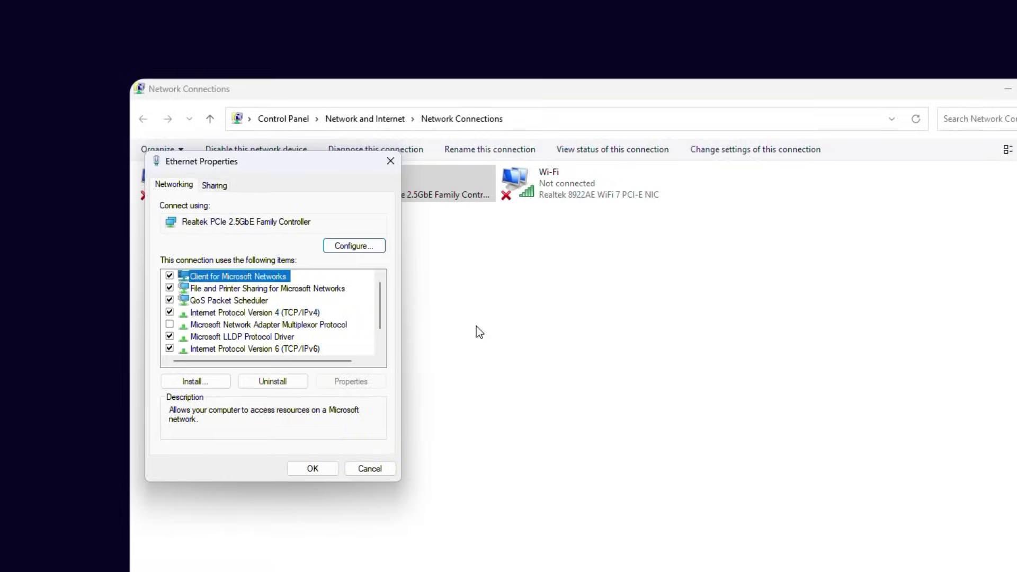
left_click(215, 185)
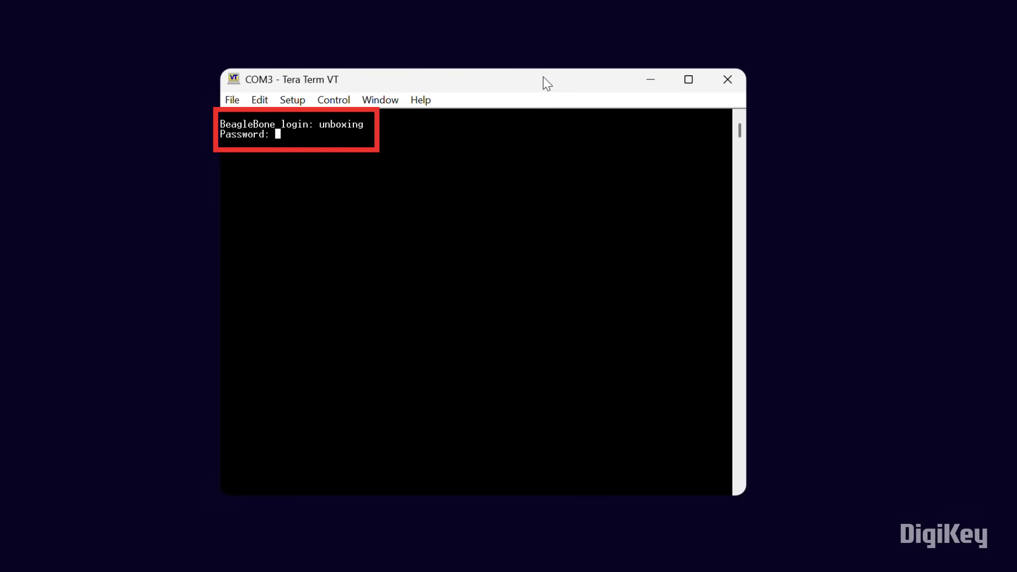
Log in with the password and run ip addr to find usb0 at 192.168.137.23.
key("Return")
type("ip addr")
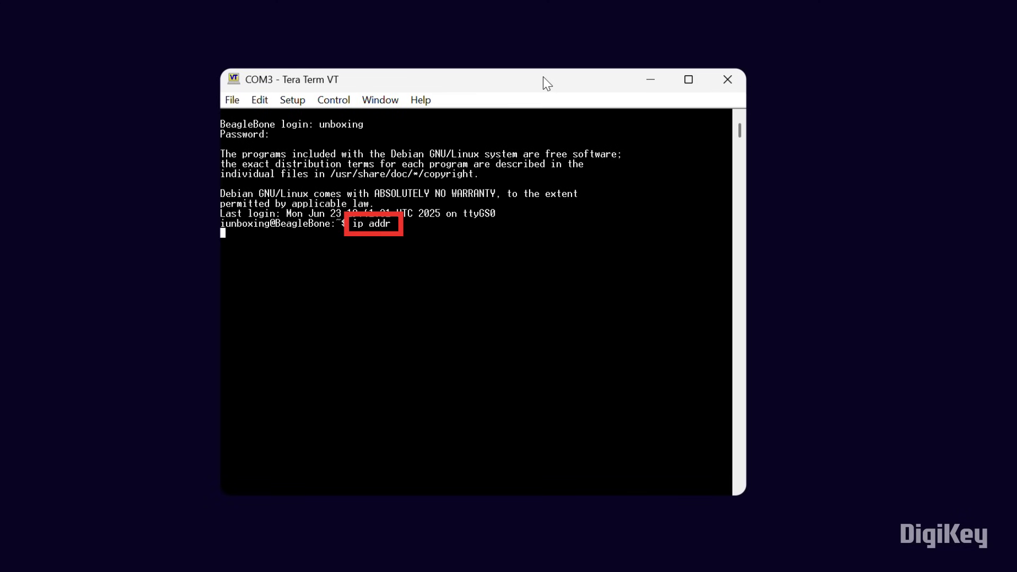
key("Return")
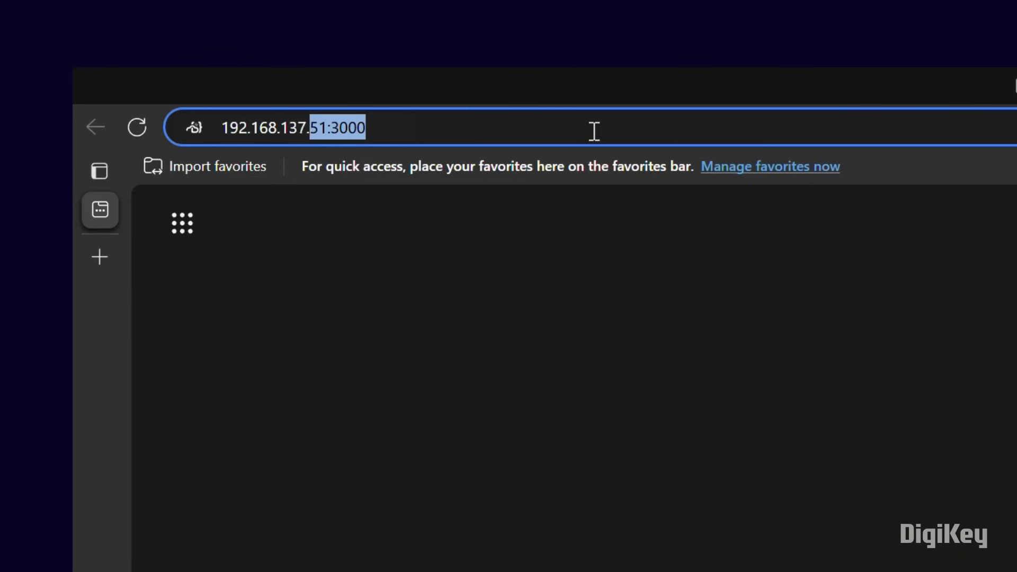
type("2")
Load 192.168.137.23 and open Node-RED.html in a new tab, then switch to it.
key("Return")
right_click(206, 305)
left_click(263, 321)
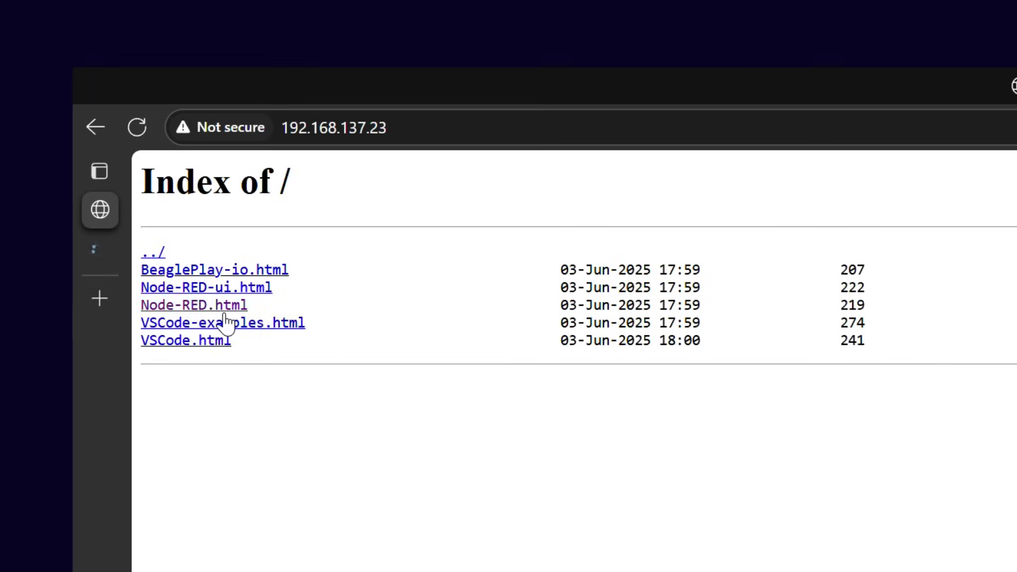
left_click(99, 249)
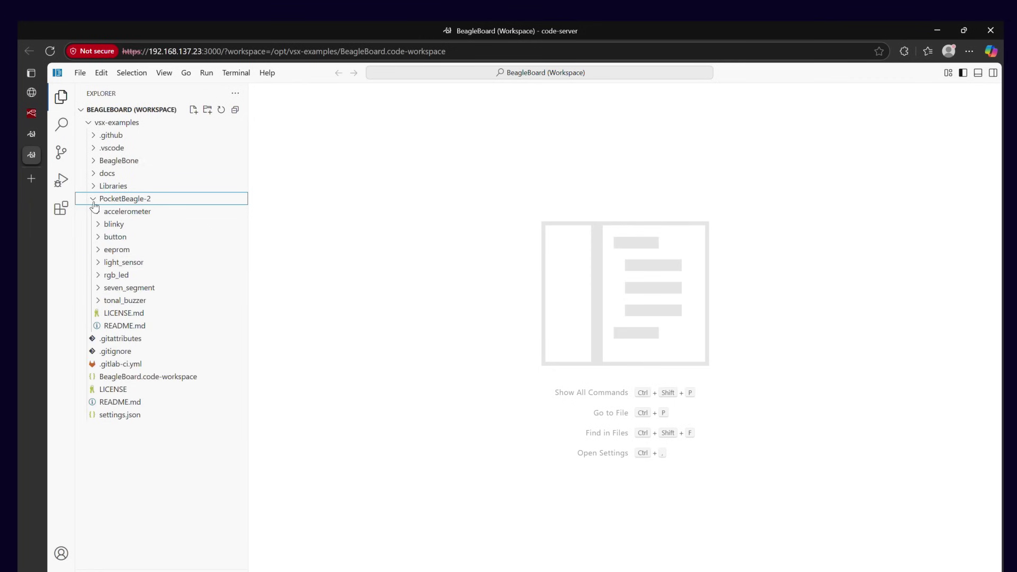
Open README.md from the vsx-examples PocketBeagle-2 folder.
left_click(136, 326)
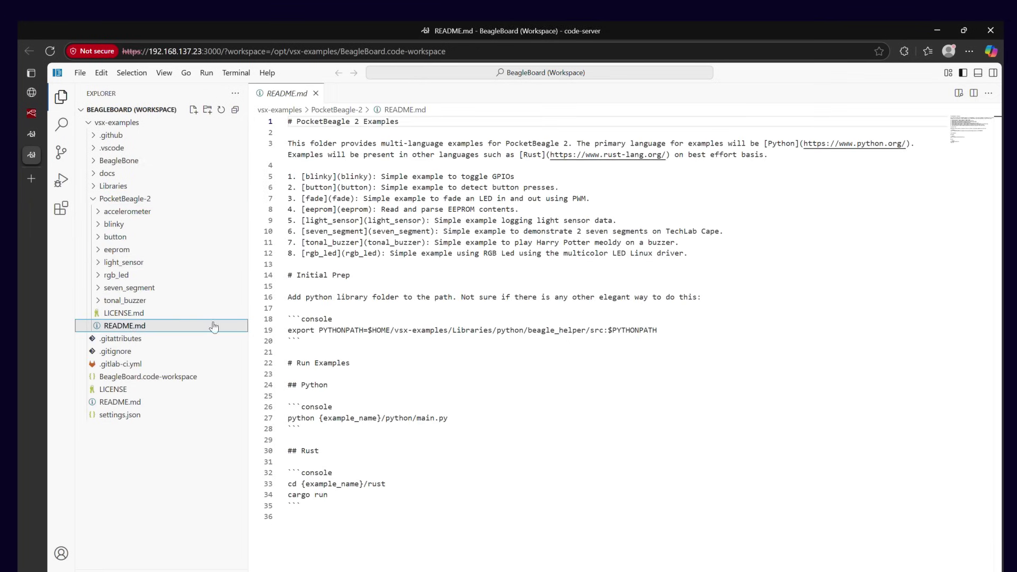